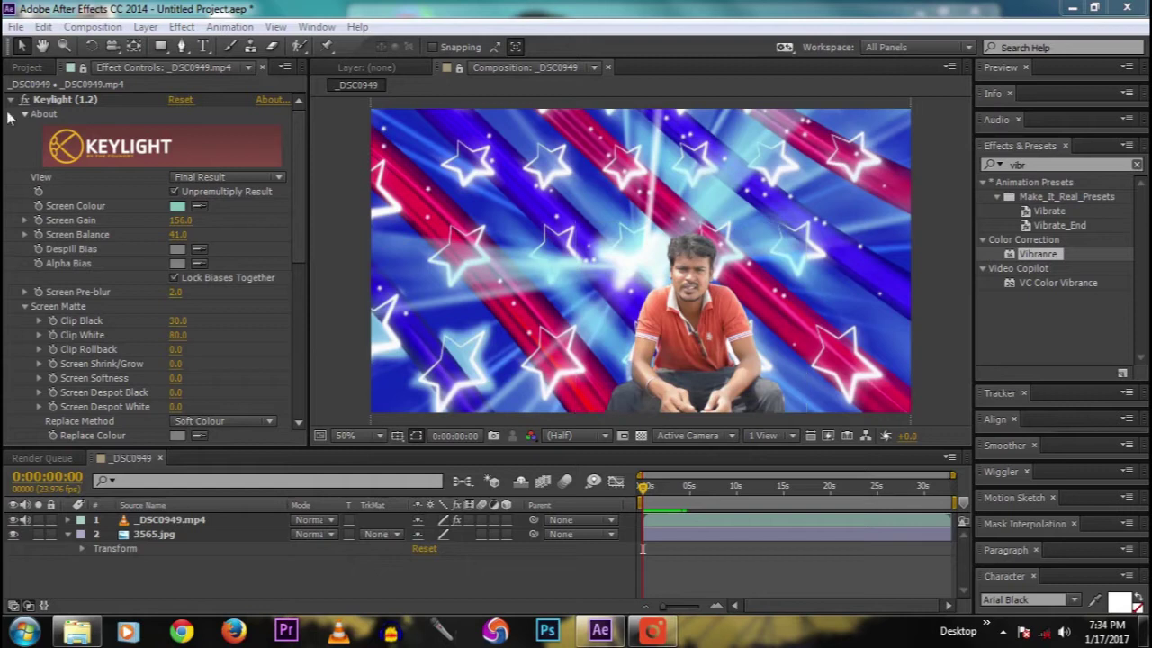
Show the project's footage and image items in the Project panel
left_click(27, 68)
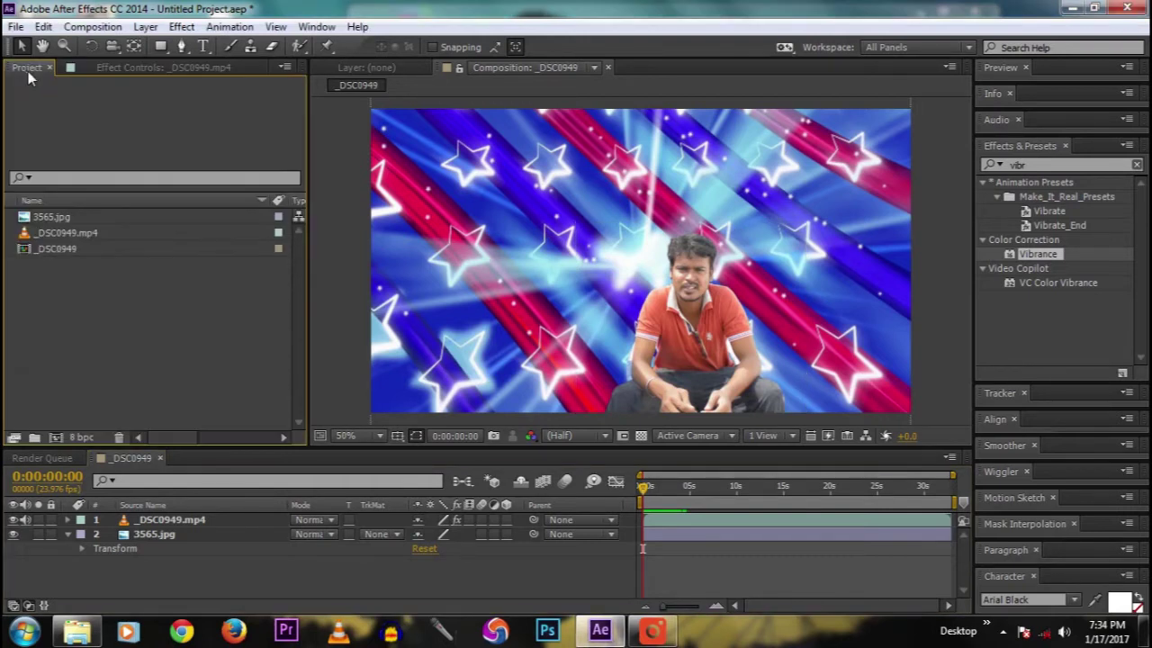
Create composition _DSC0950 from _DSC0949.mp4 and zoom the viewer out to 25%
left_click(55, 233)
left_click_drag(56, 236, 56, 437)
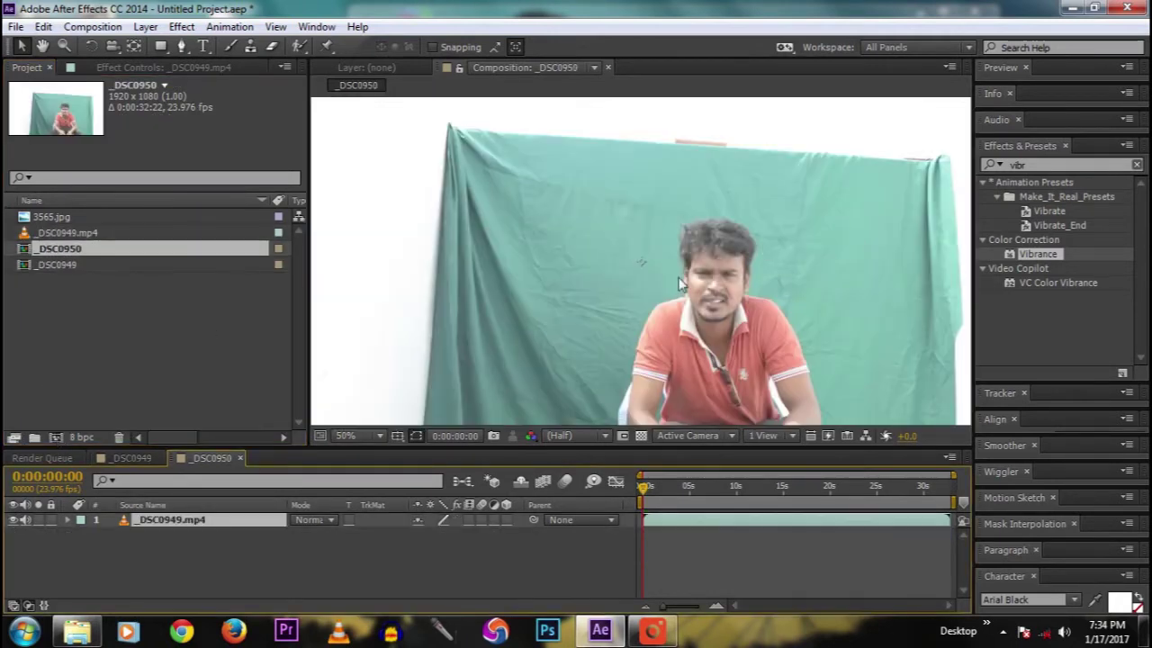
key("comma")
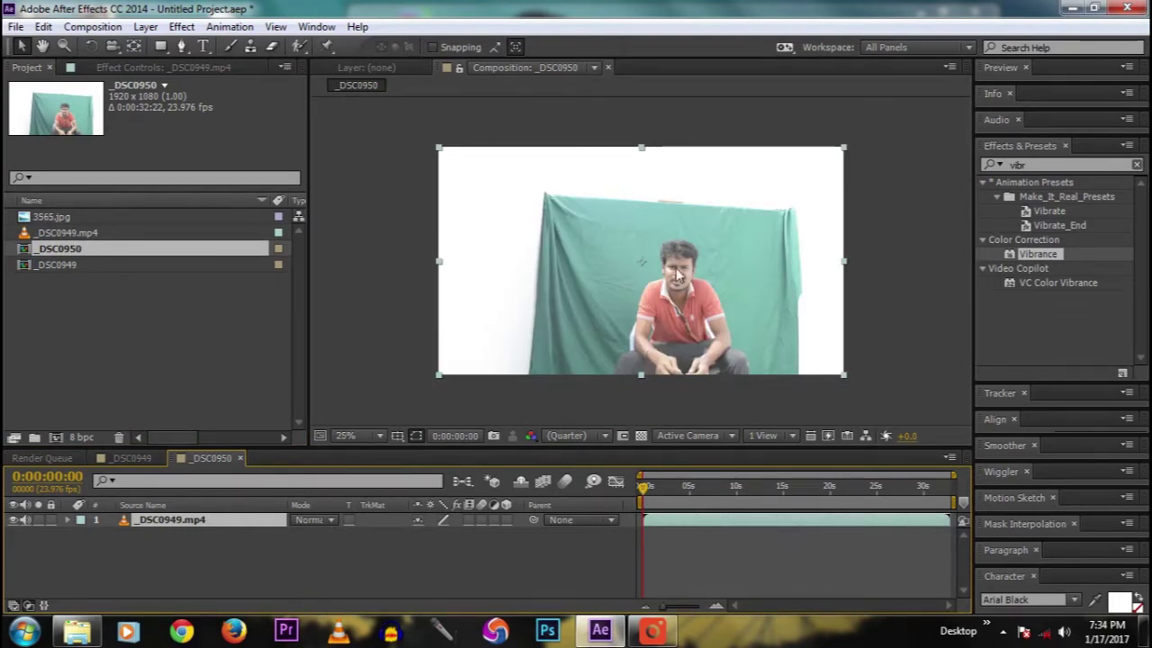
Apply Keylight (1.2) to _DSC0949.mp4 and sample the green sheet as its Screen Colour
left_click(181, 27)
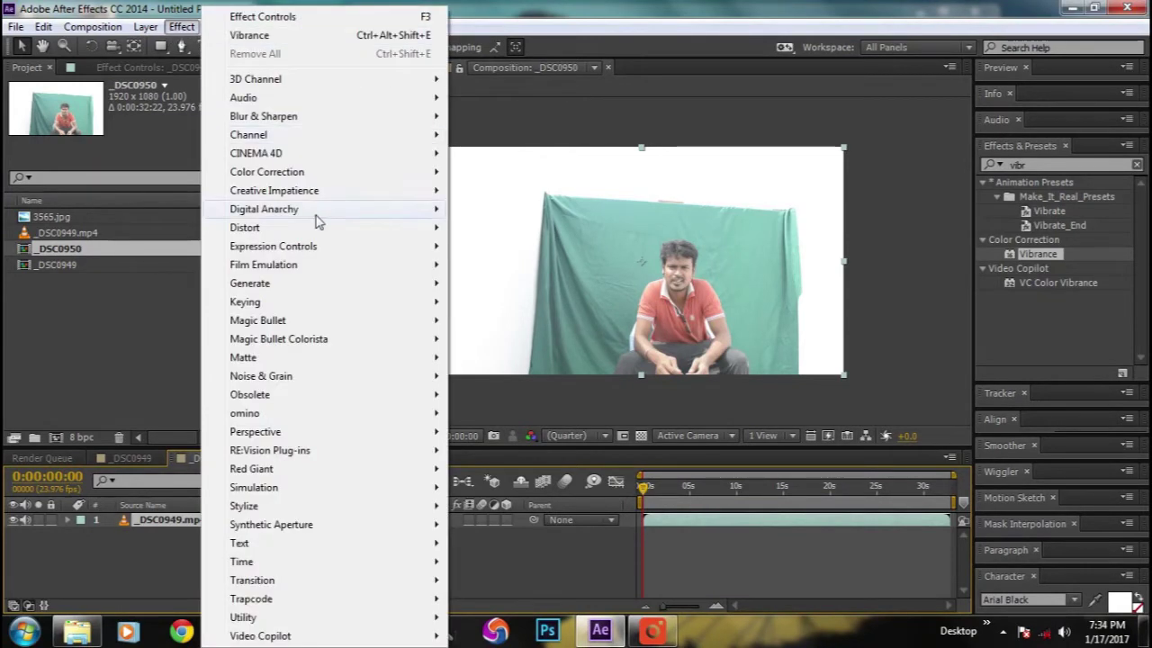
mouse_move(266, 308)
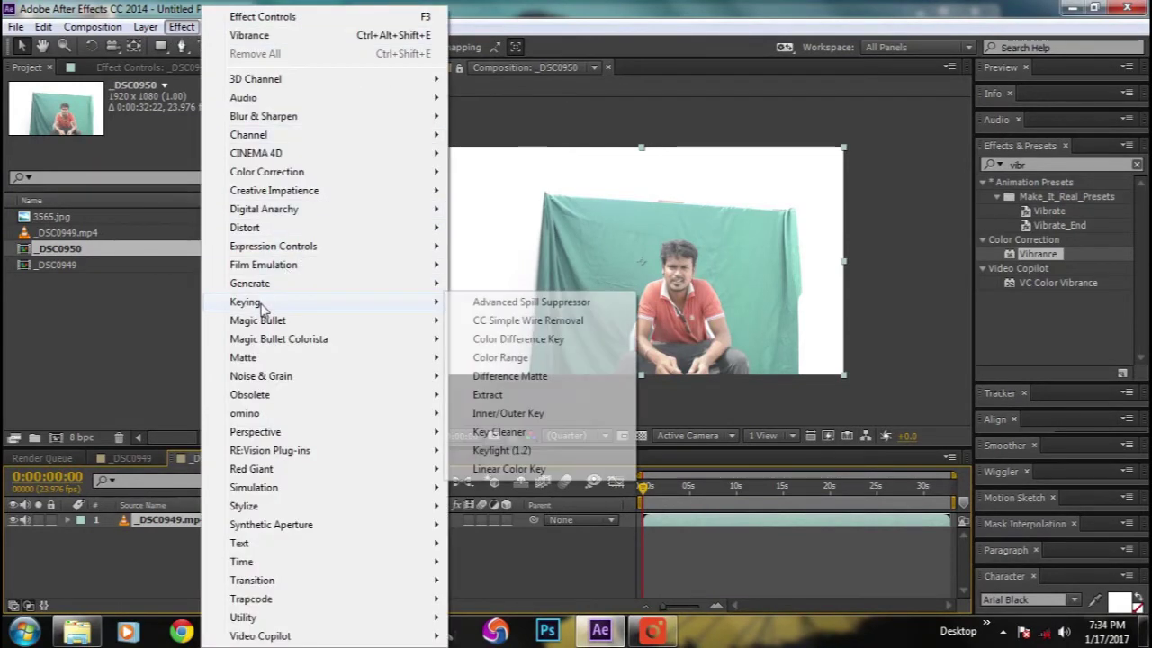
left_click(502, 452)
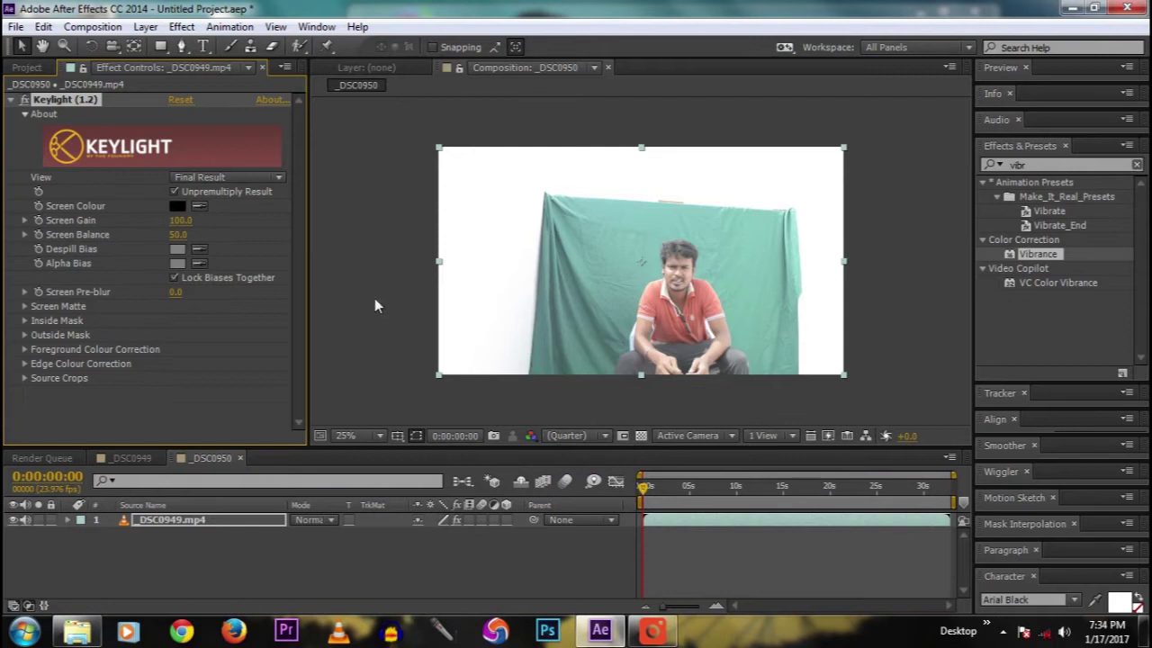
left_click(199, 206)
left_click(200, 206)
left_click(627, 253)
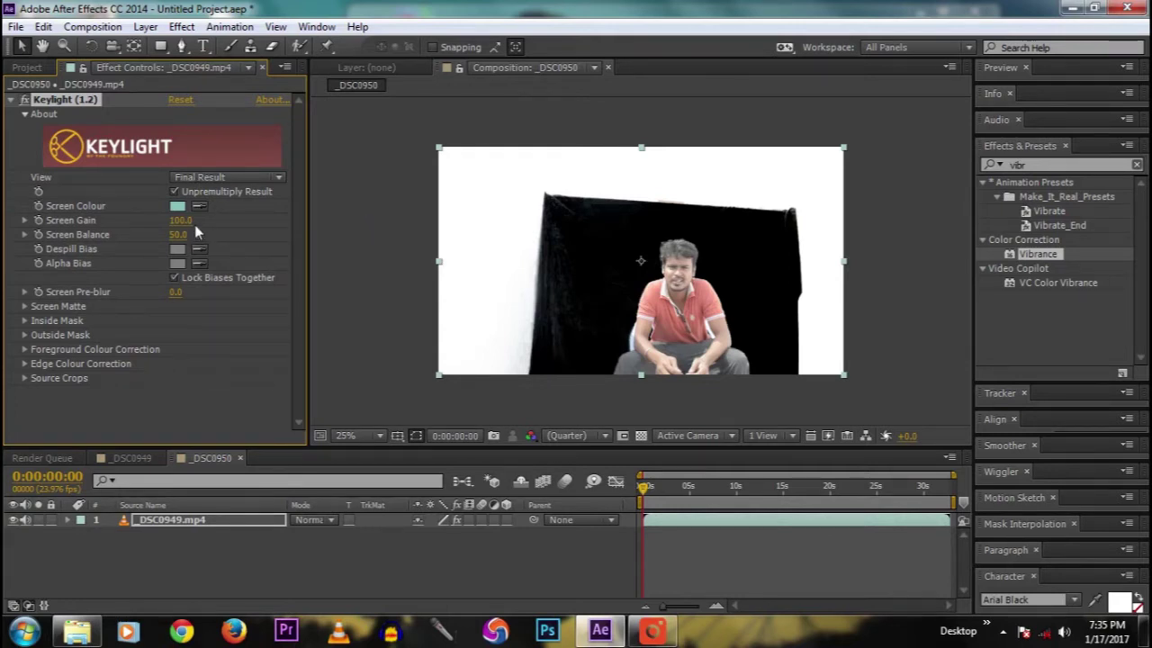
left_click(216, 178)
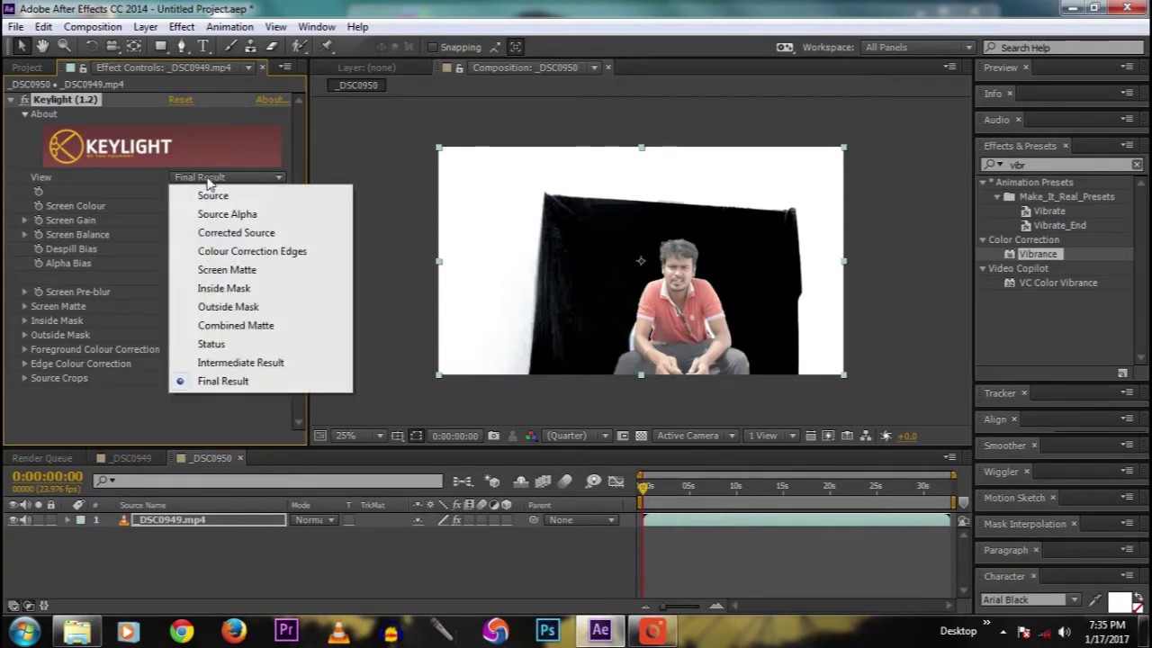
Switch Keylight's View to Screen Matte and set Screen Gain 142.0 and Screen Balance 48.0
left_click(227, 269)
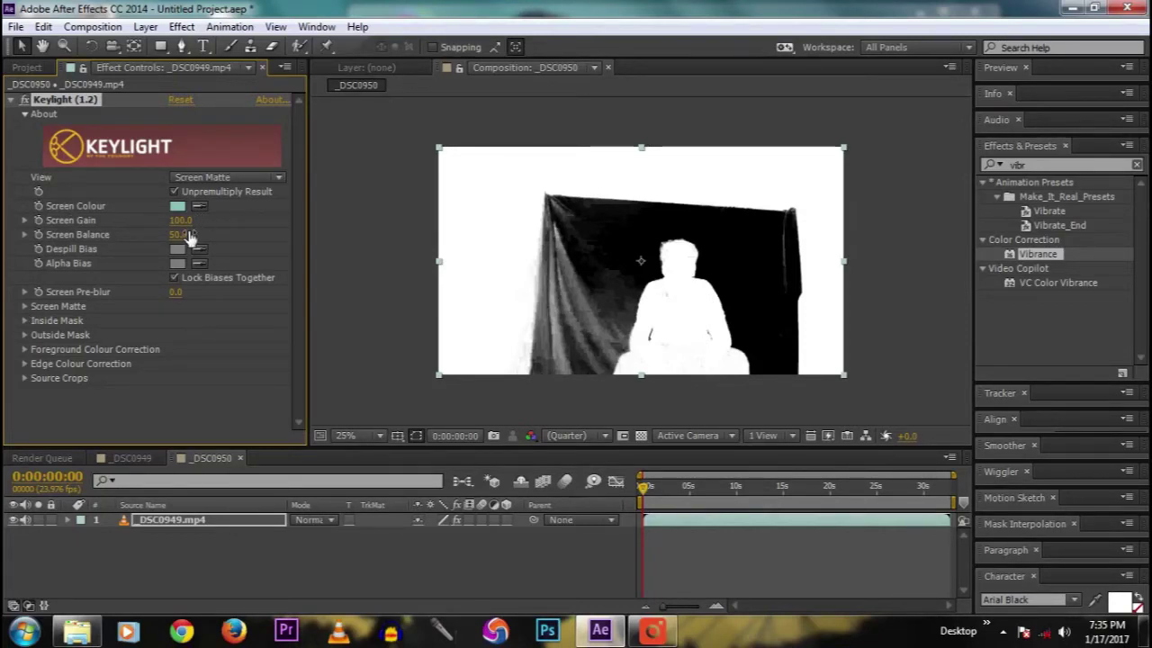
left_click_drag(180, 220, 221, 220)
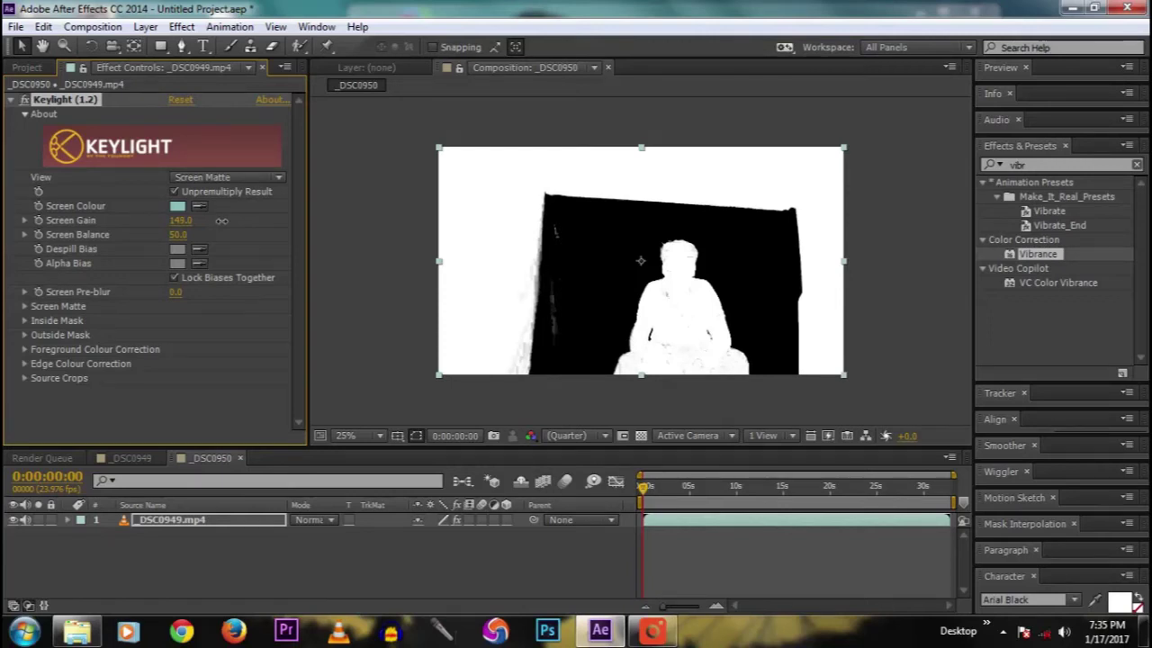
left_click_drag(222, 220, 215, 220)
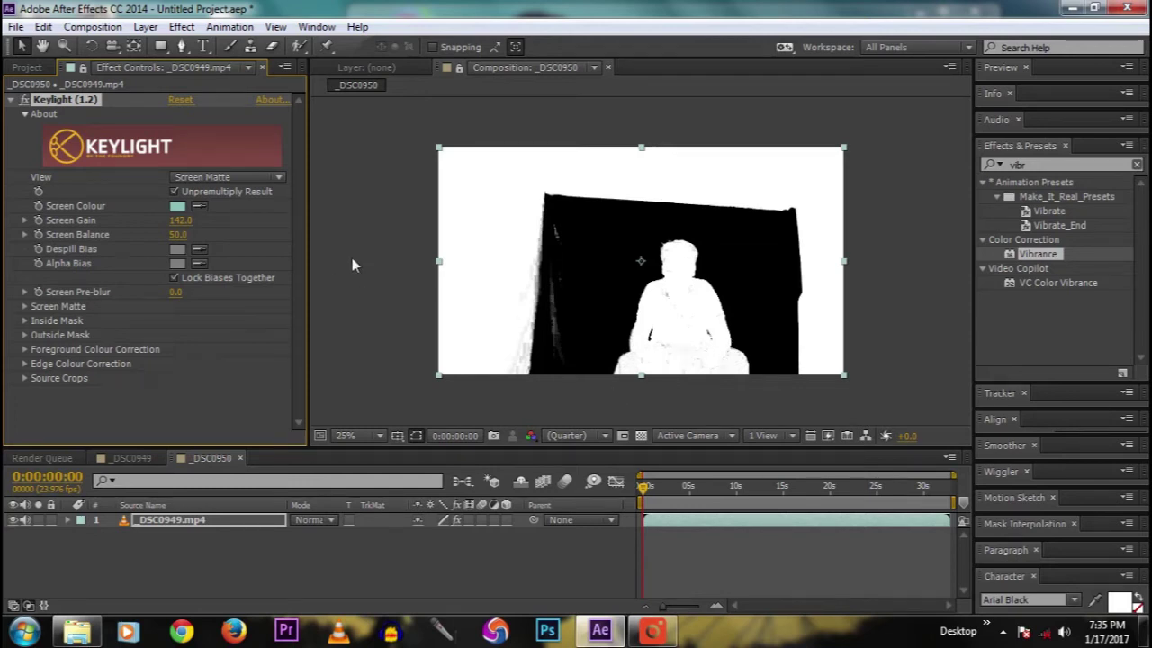
mouse_move(180, 236)
left_mouse_down()
mouse_move(164, 236)
mouse_move(179, 235)
left_mouse_up()
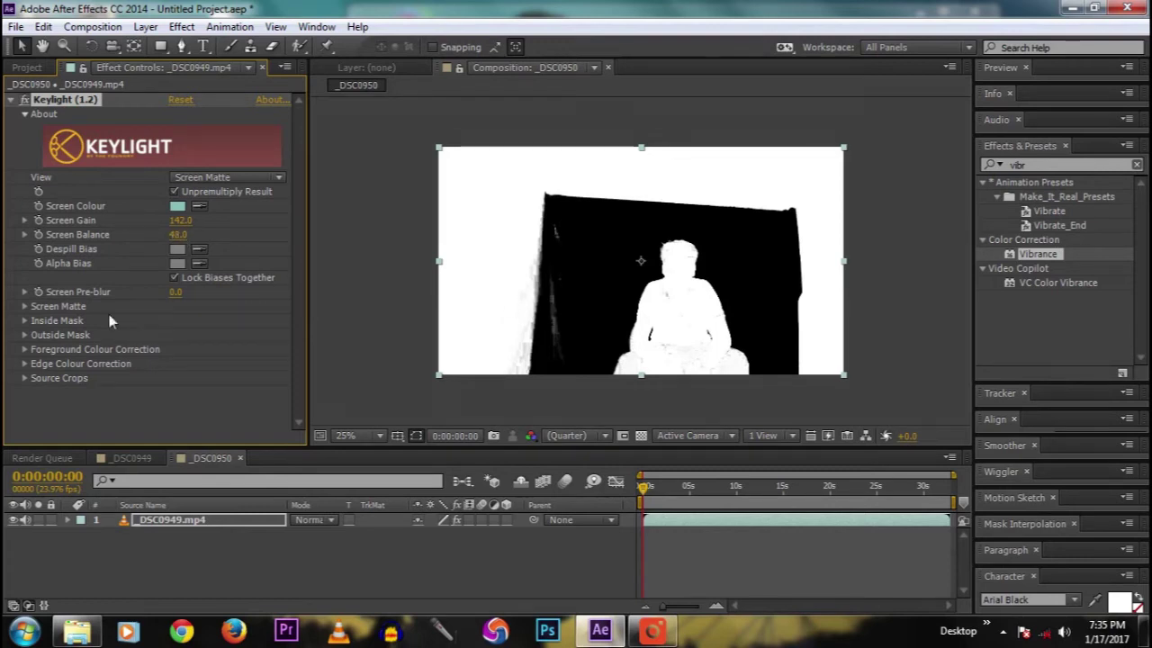
Set the Screen Matte's Clip Black to 26.0, Clip White to 55.0 and Screen Pre-blur to 2.0
left_click(24, 307)
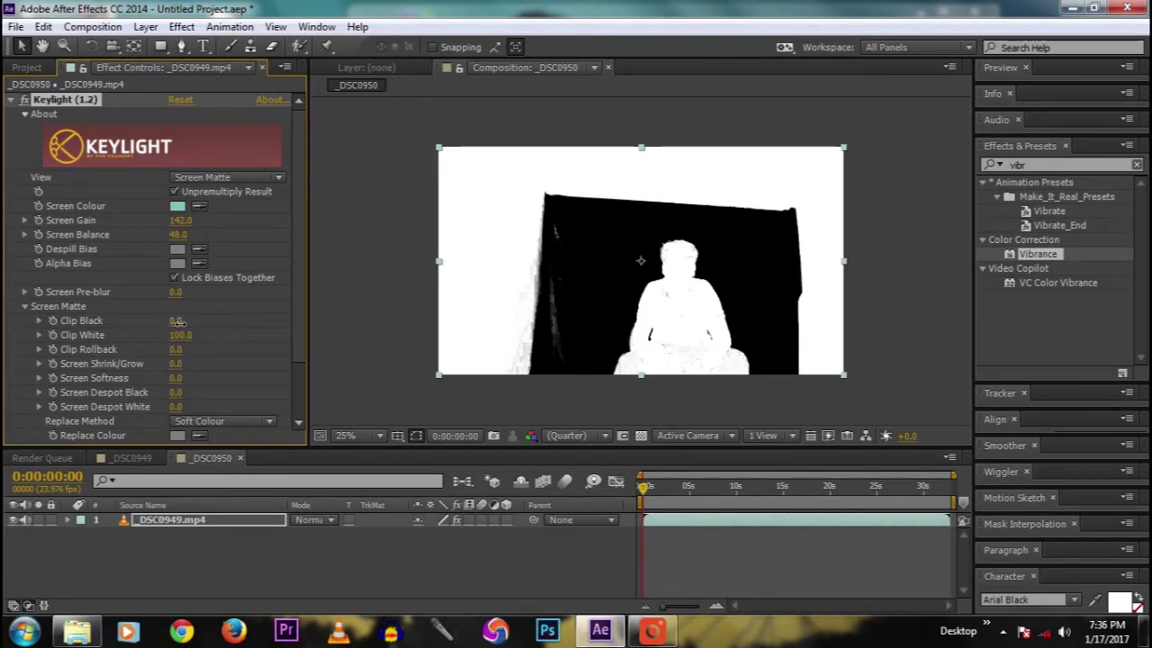
left_click_drag(177, 322, 189, 321)
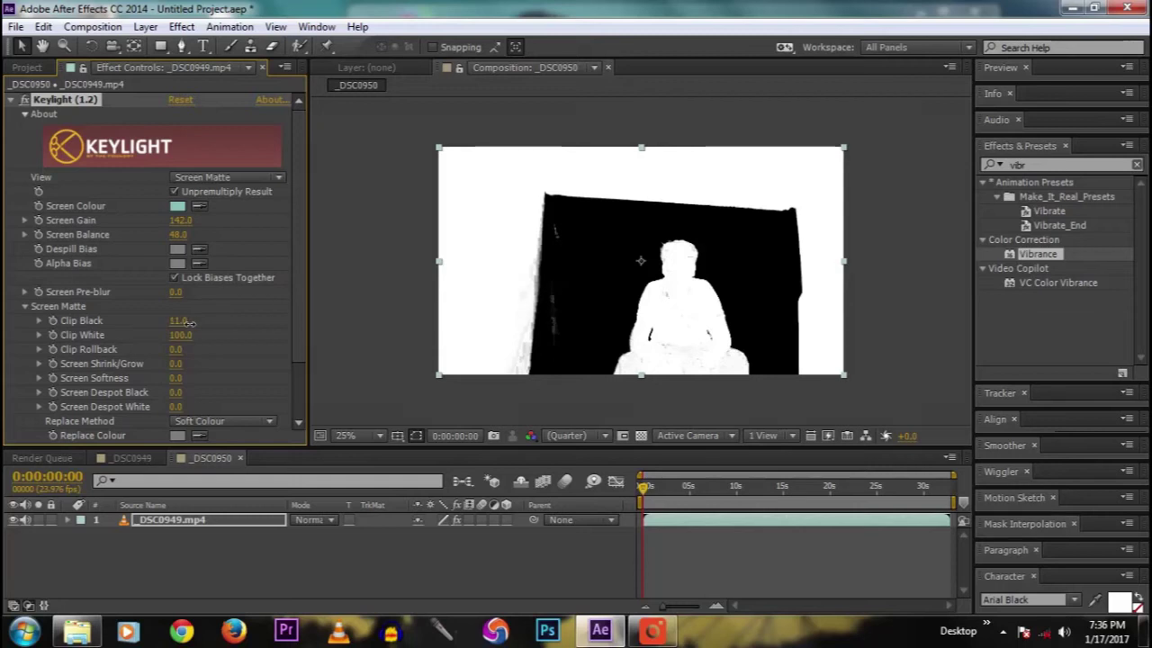
left_click_drag(188, 322, 202, 323)
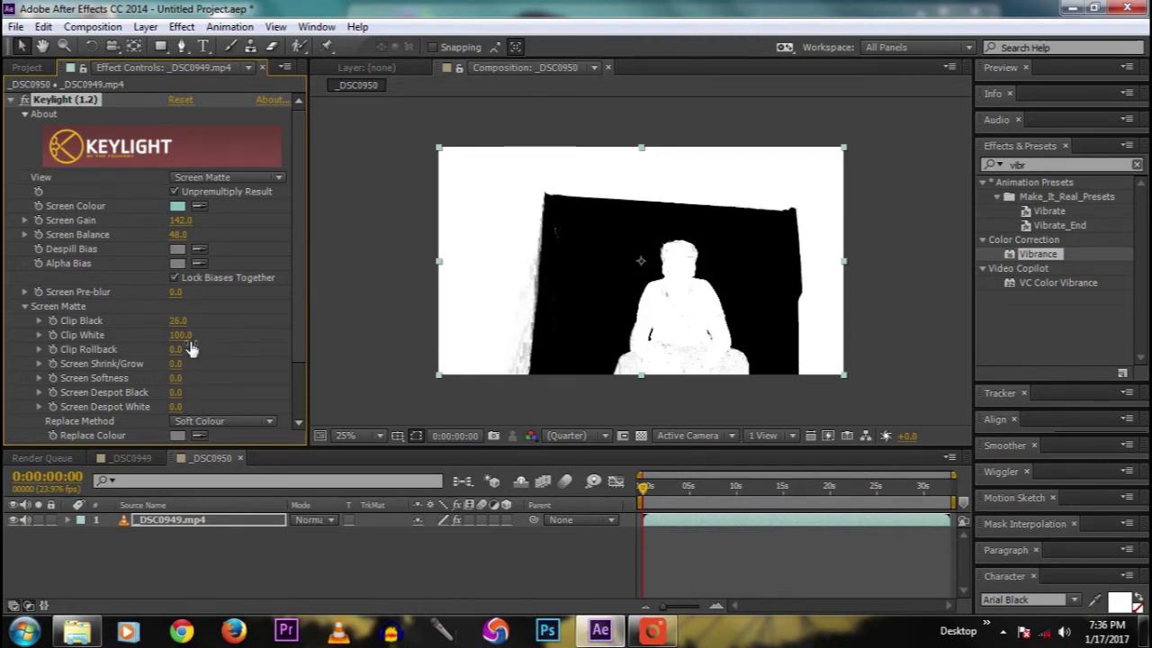
left_click_drag(184, 335, 165, 336)
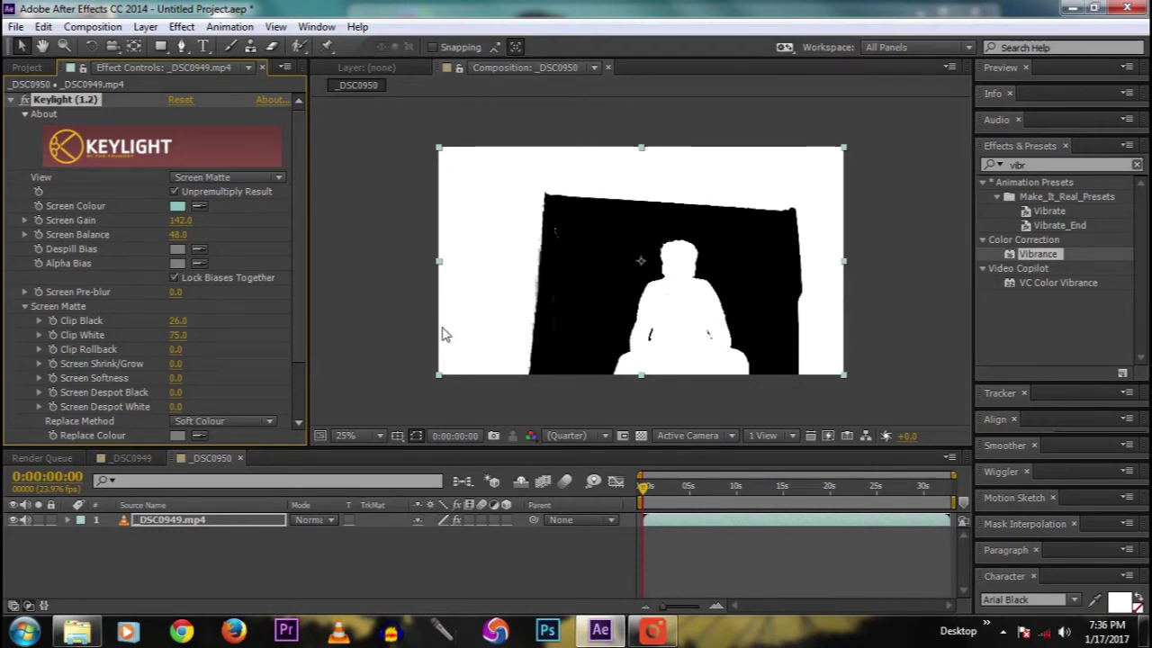
left_click_drag(175, 336, 162, 335)
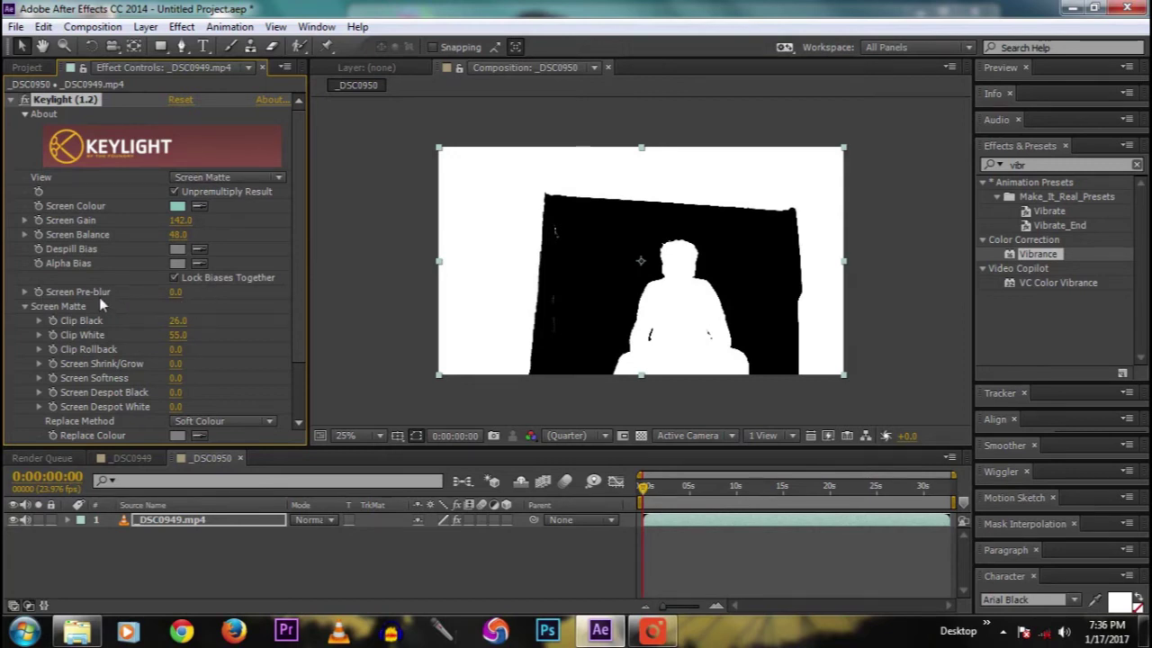
left_click(177, 291)
type("2")
key("Return")
Set Keylight to Final Result and add 3565.jpg as a layer beneath _DSC0949.mp4
left_click(231, 177)
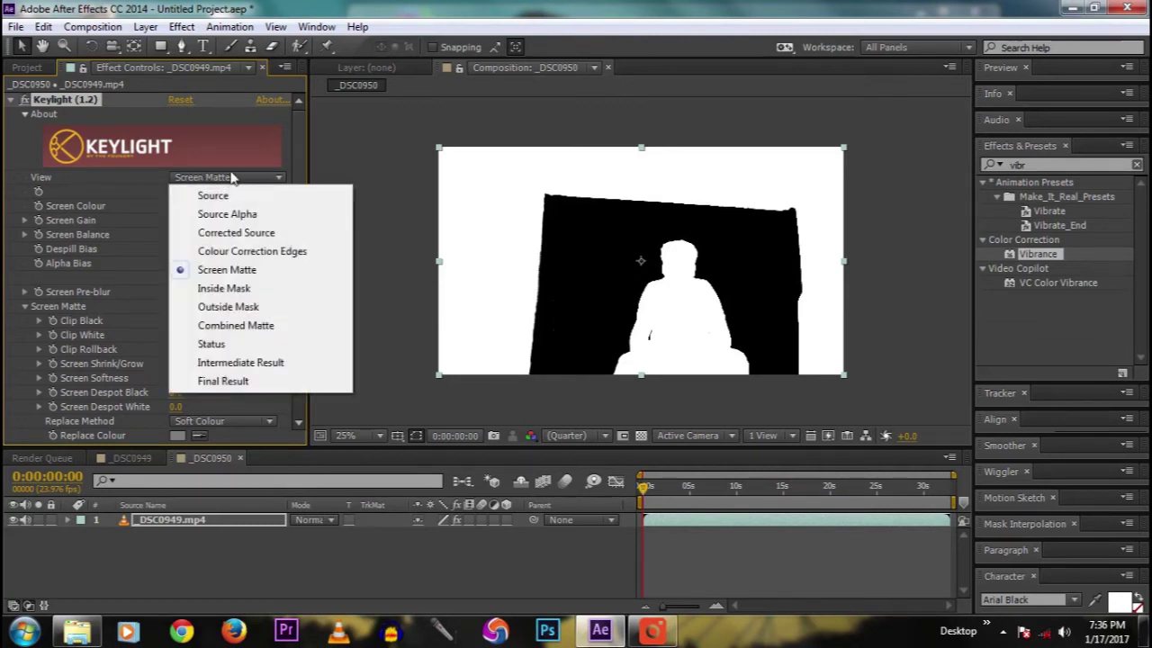
left_click(225, 380)
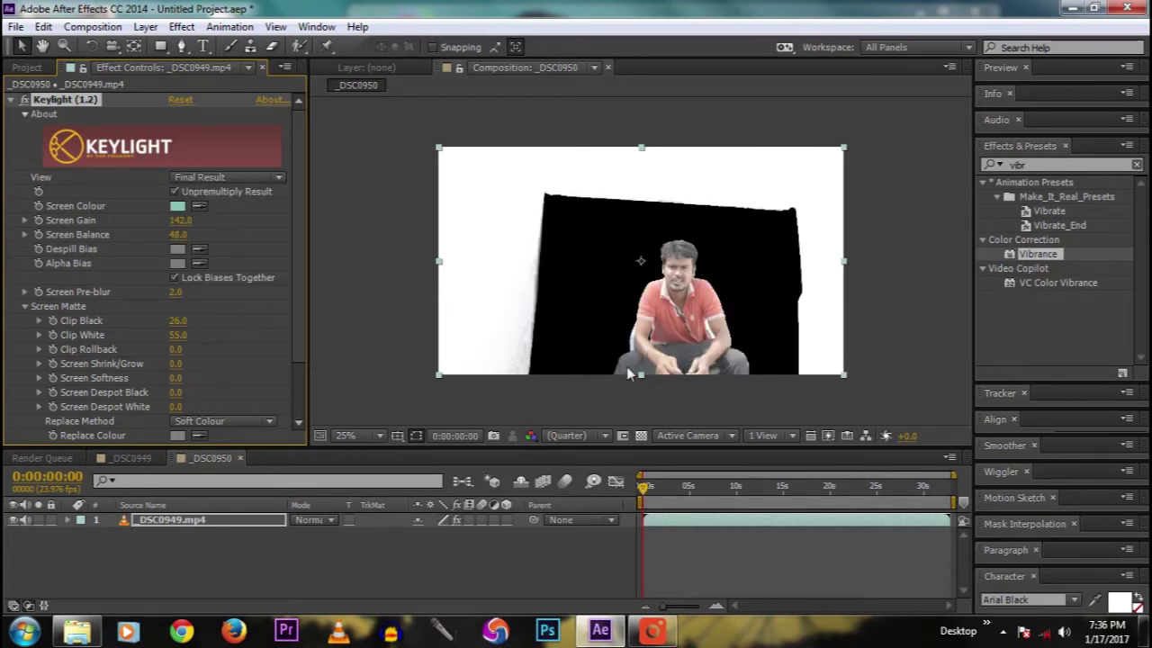
left_click(26, 68)
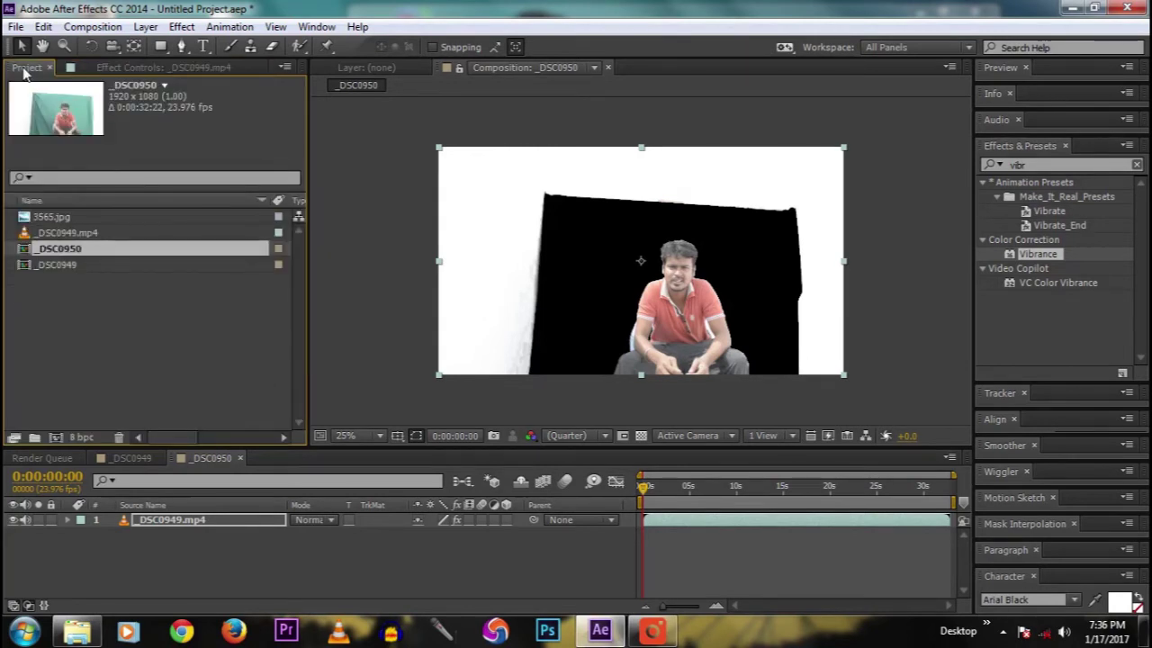
left_click(51, 220)
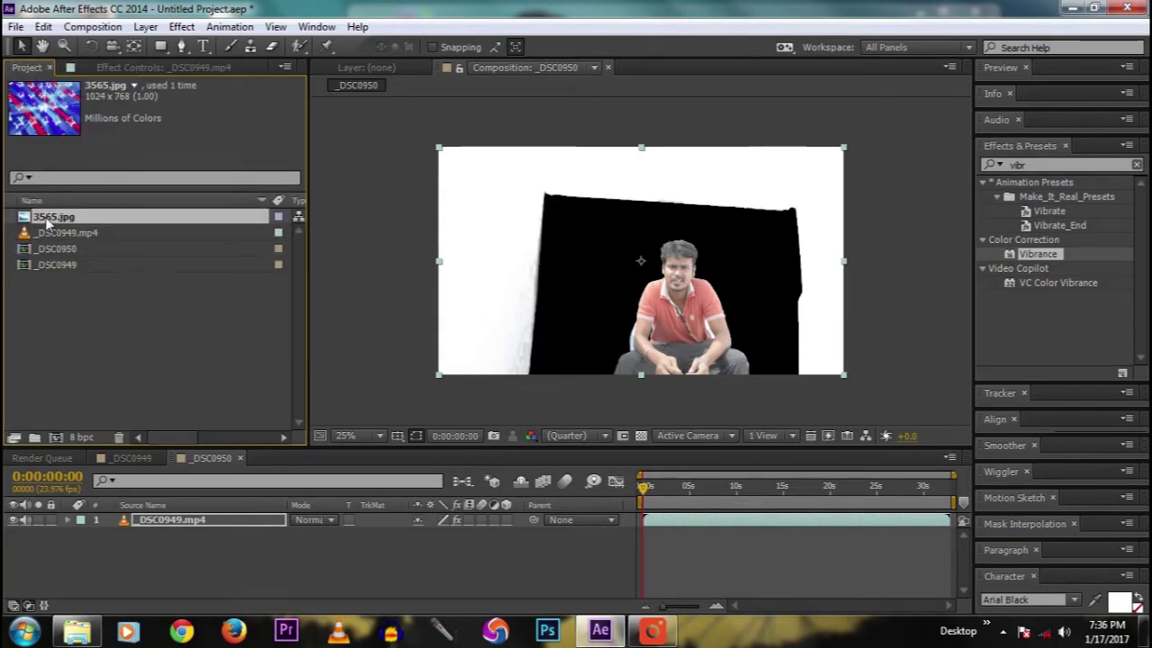
left_click_drag(51, 227, 147, 571)
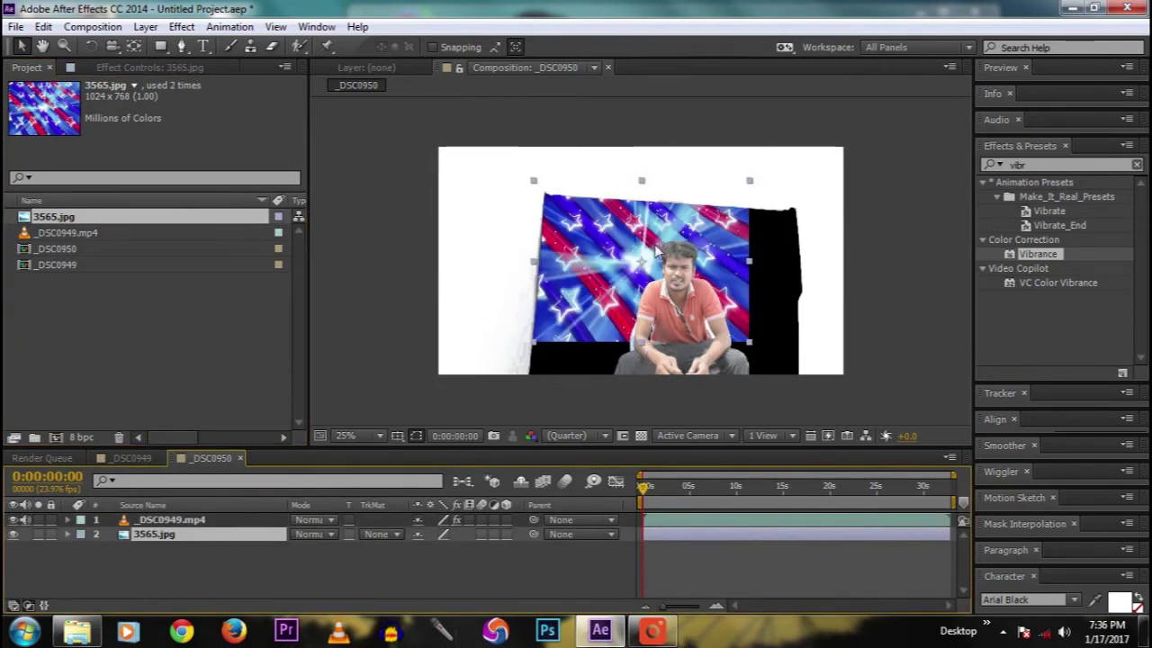
right_click(181, 539)
Fit the 3565.jpg layer to the composition width and reselect the _DSC0949.mp4 layer
mouse_move(234, 150)
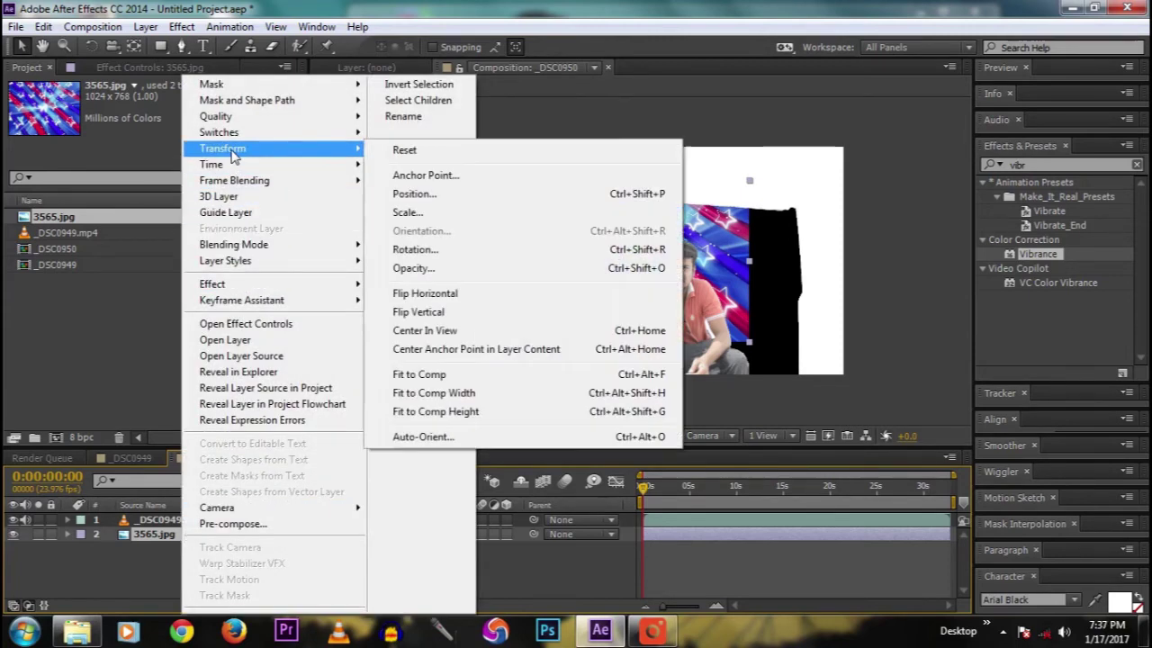
left_click(443, 396)
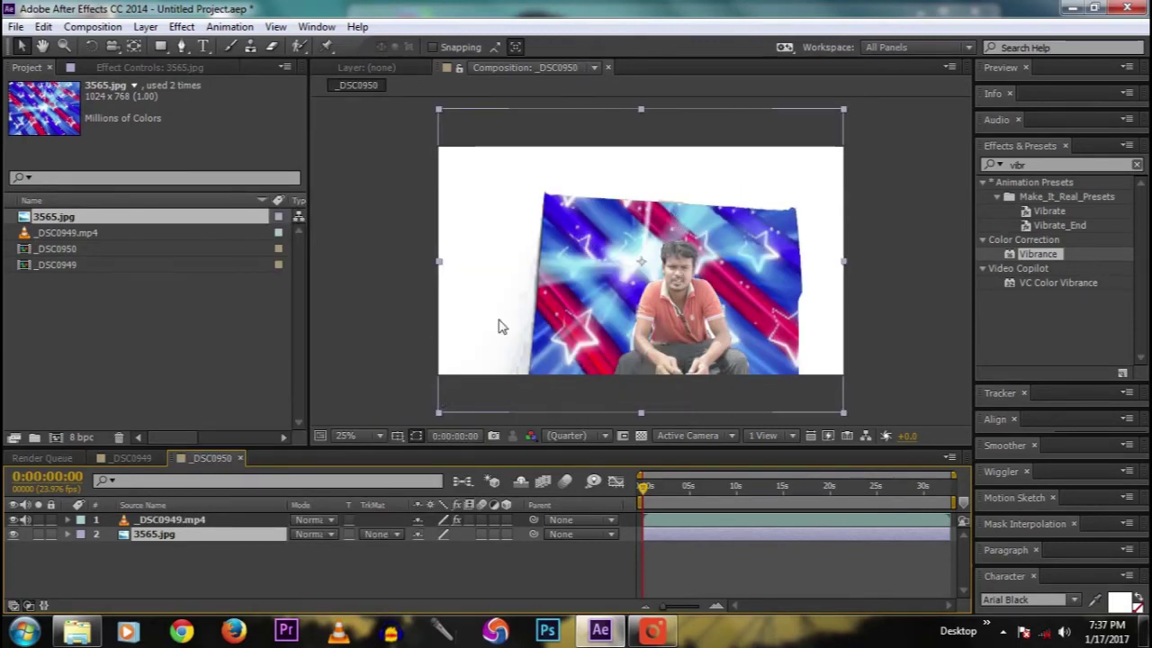
left_click(155, 520)
left_click(161, 46)
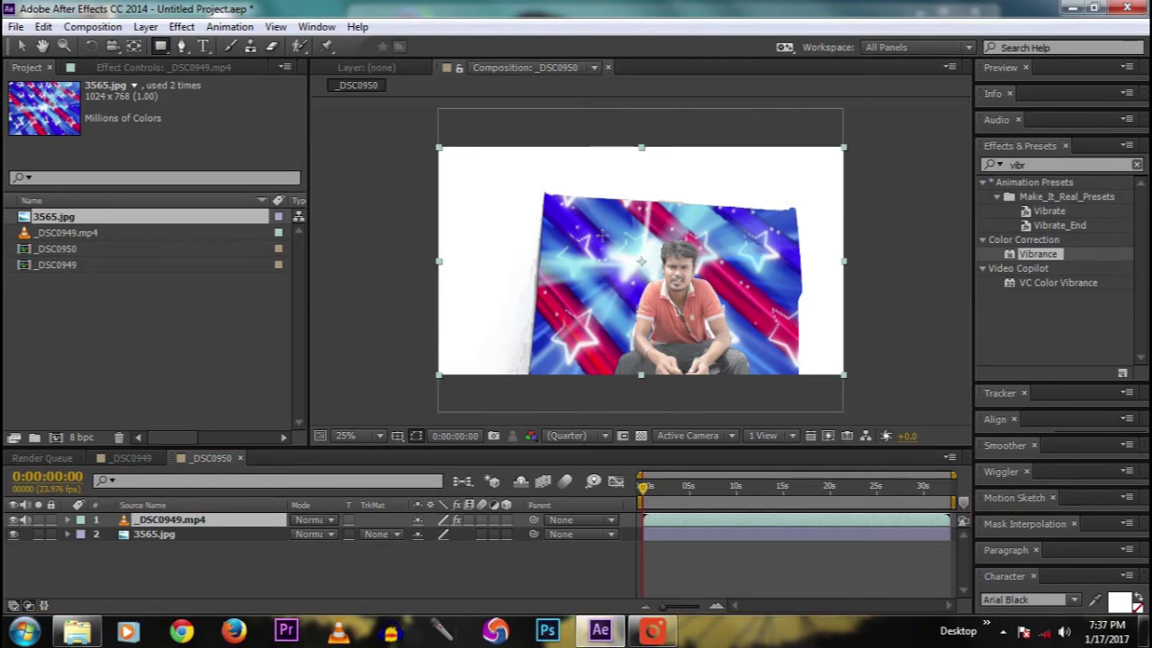
Draw a rectangular mask around the man on _DSC0949.mp4, widening it to the right
left_click_drag(594, 223, 666, 369)
left_click_drag(752, 399, 770, 401)
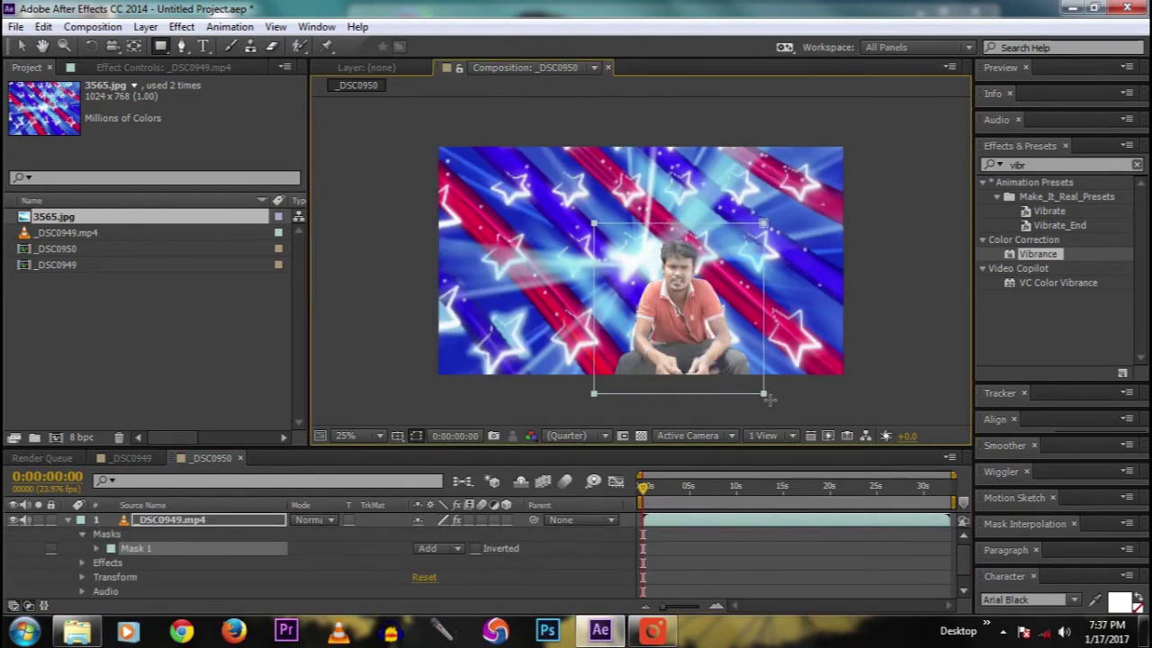
left_click(338, 564)
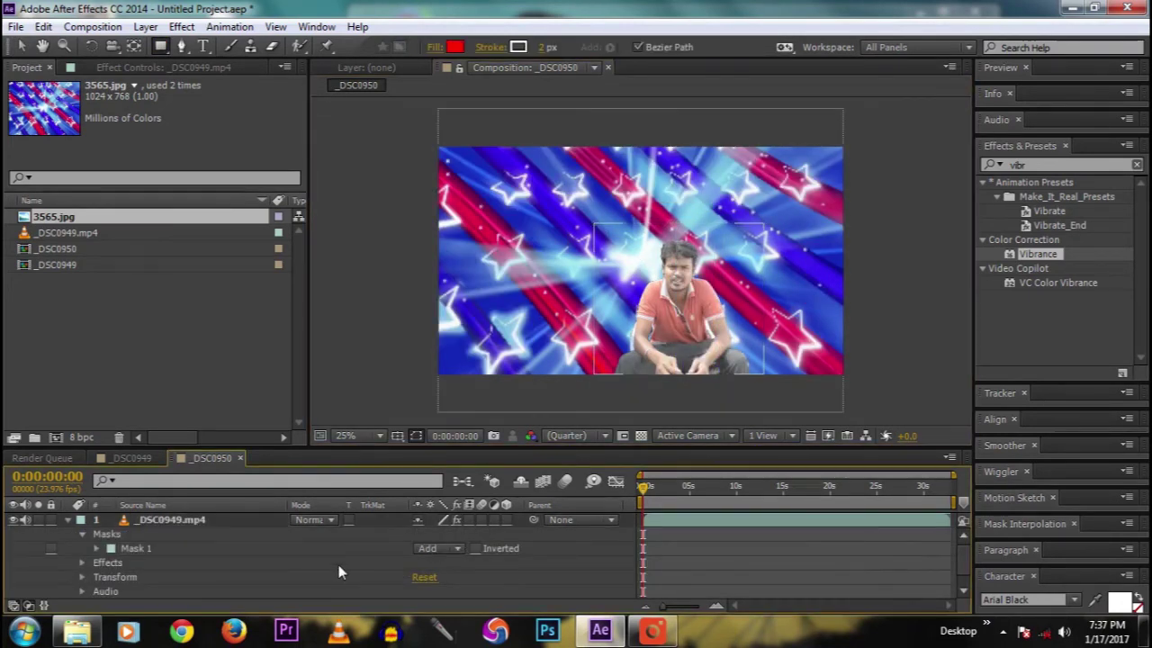
left_click(68, 520)
left_click_drag(54, 217, 180, 537)
Preview the composite from about three seconds, then apply Vibrance to the footage layer
mouse_move(645, 487)
left_mouse_down()
mouse_move(689, 486)
mouse_move(664, 487)
left_mouse_up()
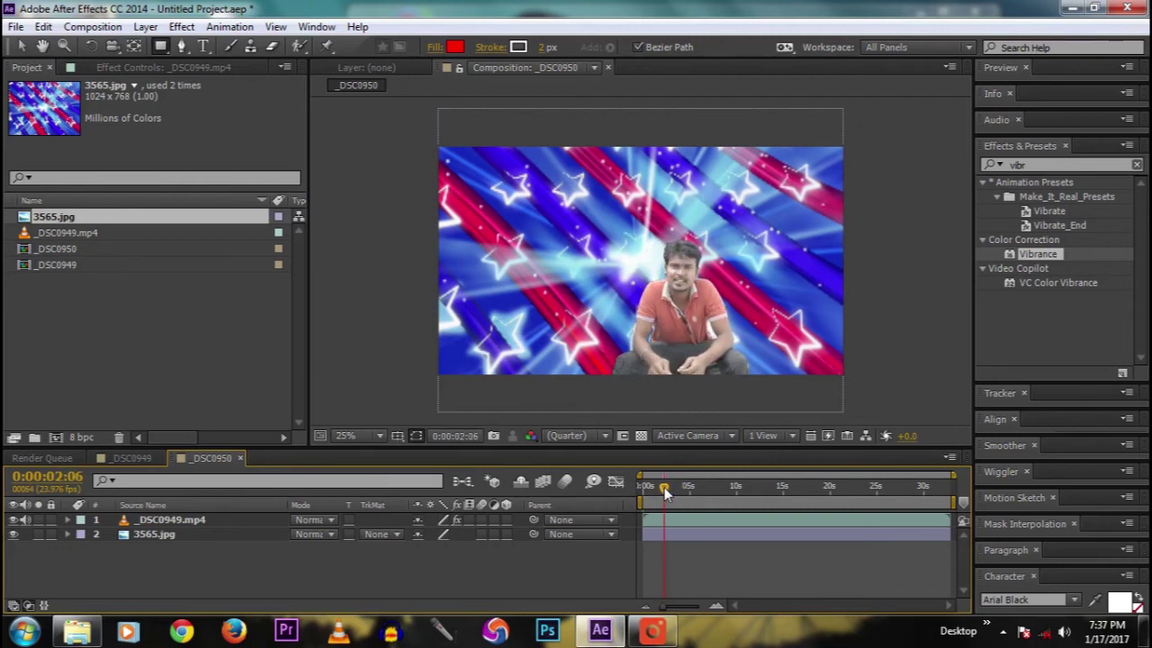
key("space")
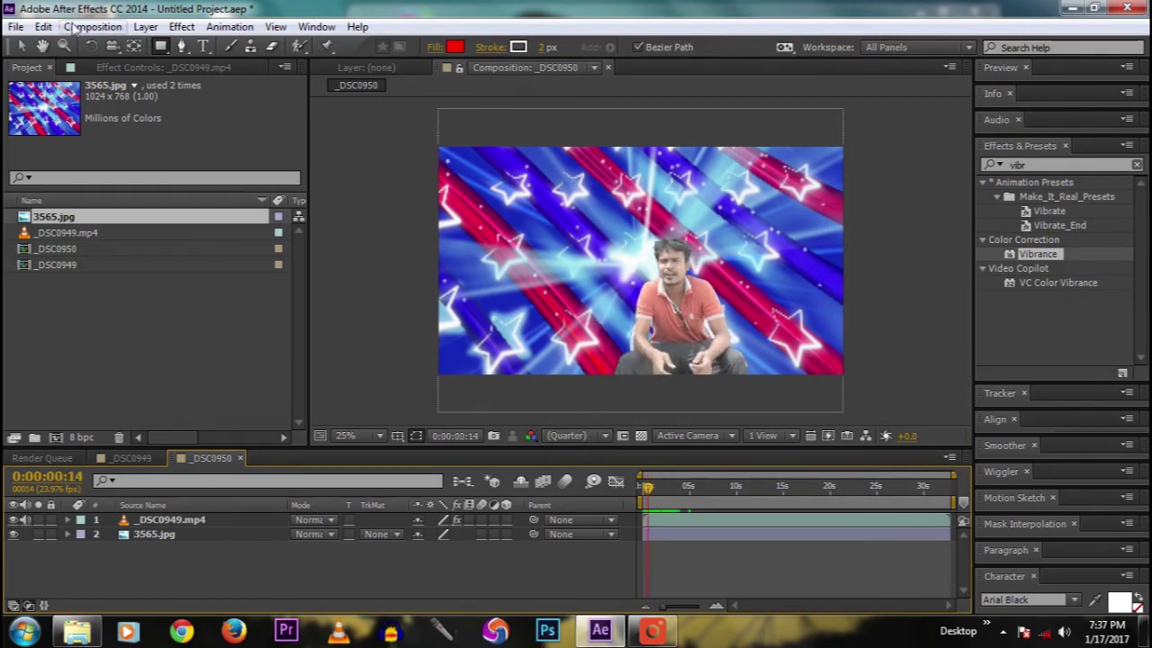
left_click(21, 46)
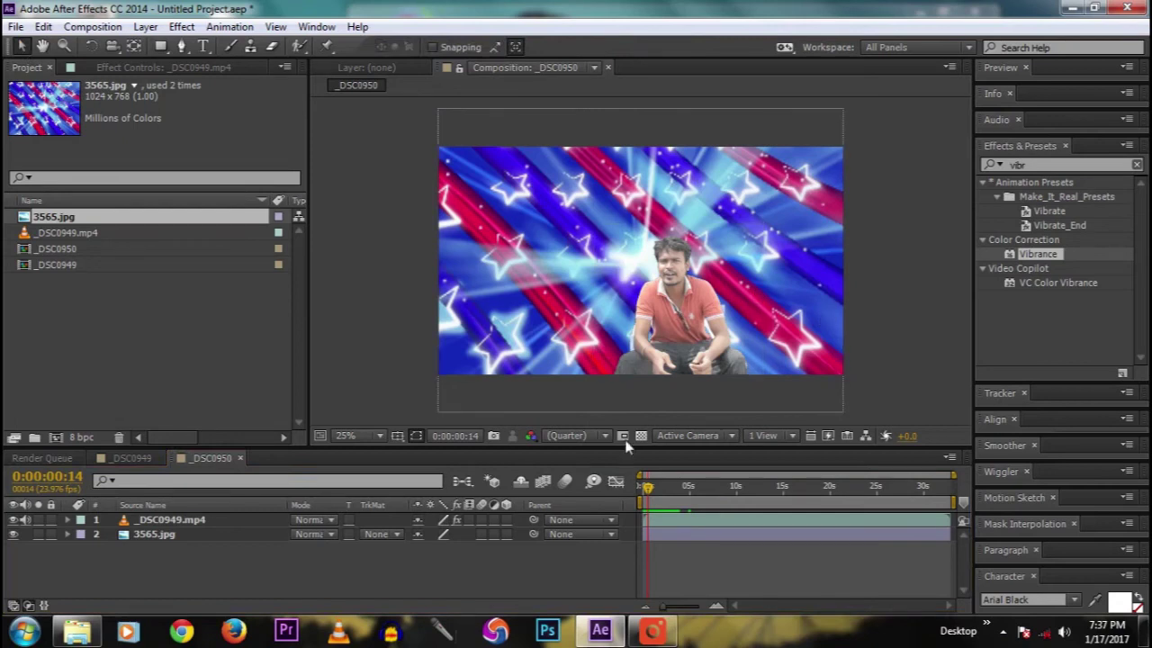
left_click(158, 525)
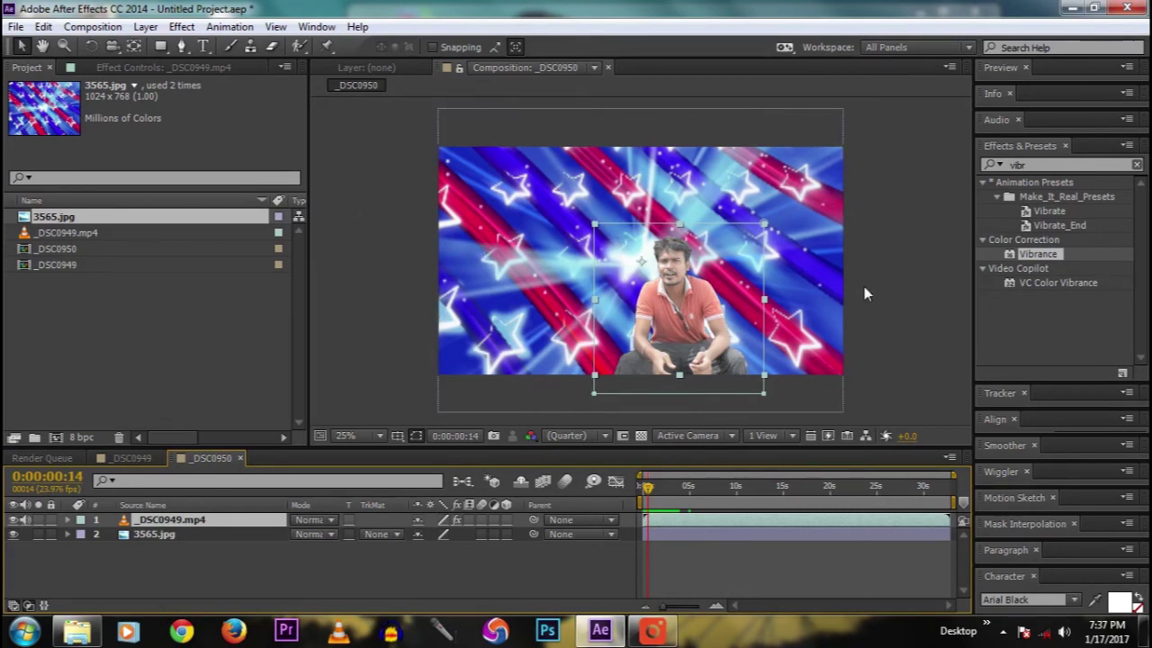
left_click_drag(1044, 255, 700, 335)
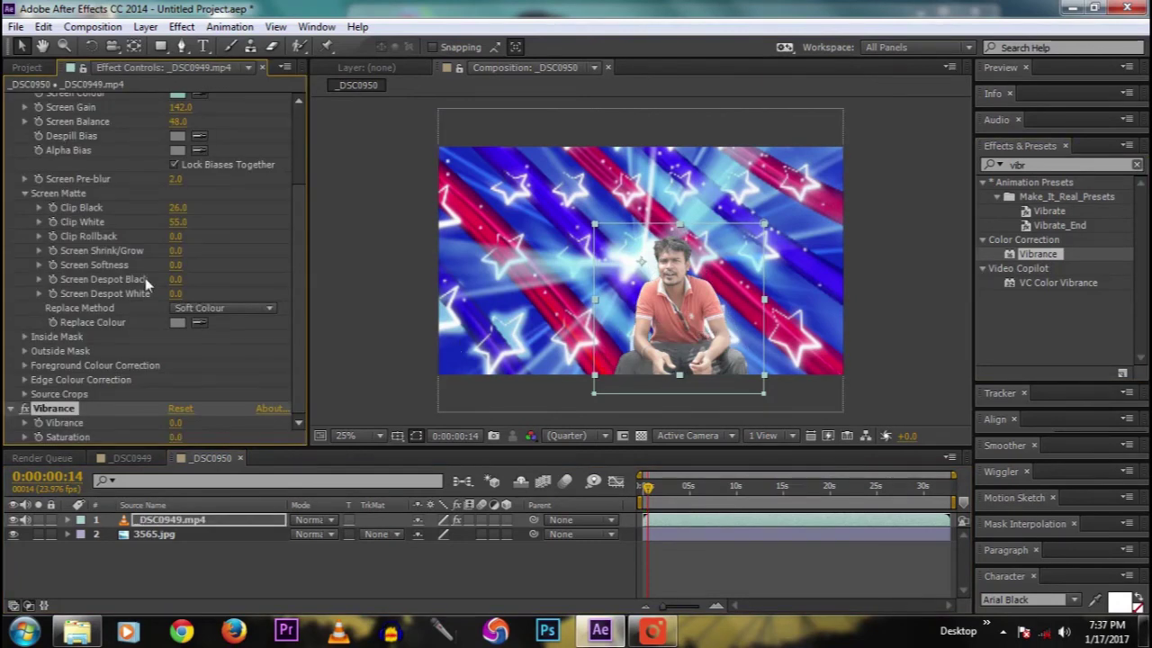
Raise Vibrance to 100.0 on _DSC0949.mp4 and preview the finished composite
left_click_drag(182, 430, 419, 422)
left_click(334, 569)
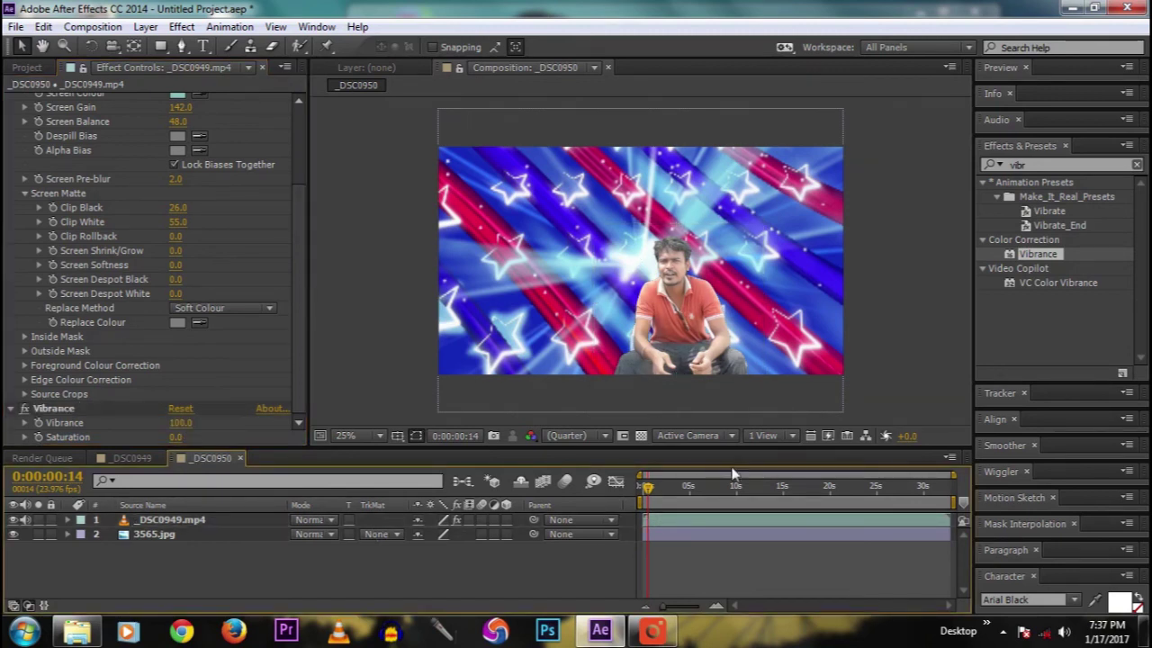
key("space")
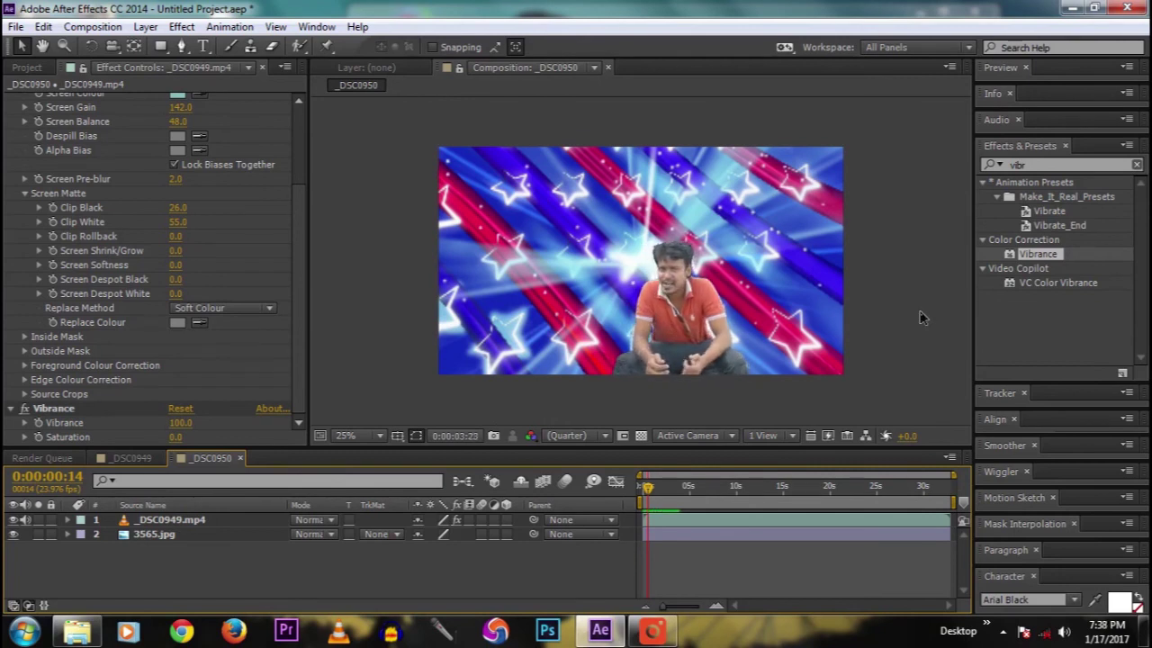